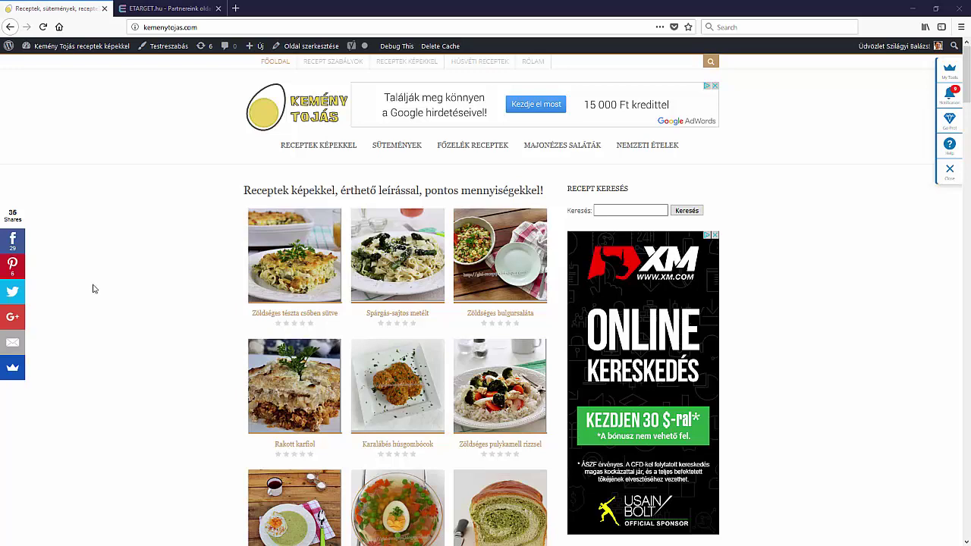
{"action": "scroll", "coordinate": [571, 317], "scroll_direction": "down", "scroll_amount": 10}
{"action": "scroll", "coordinate": [571, 317], "scroll_direction": "up", "scroll_amount": 10}
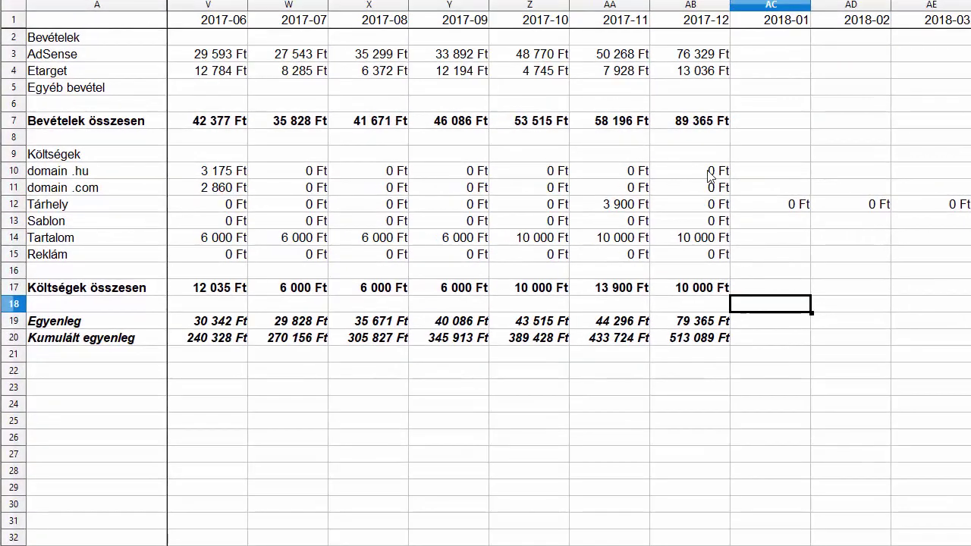
Review the total income row (Bevételek összesen) month by month across 2017, from December back to January
{"action": "left_click", "coordinate": [704, 123]}
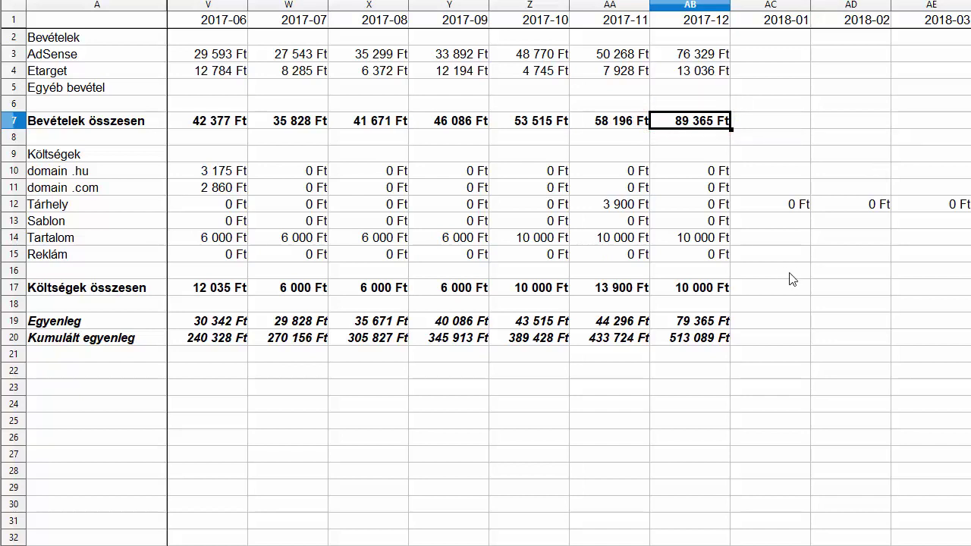
{"action": "key", "text": "Left"}
{"action": "key", "text": "Left"}
{"action": "key", "text": "Left"}
{"action": "key", "text": "Left"}
{"action": "key", "text": "Left"}
{"action": "key", "text": "Left"}
{"action": "key", "text": "Left"}
{"action": "key", "text": "Left"}
{"action": "key", "text": "Left"}
{"action": "key", "text": "Left"}
{"action": "key", "text": "Left"}
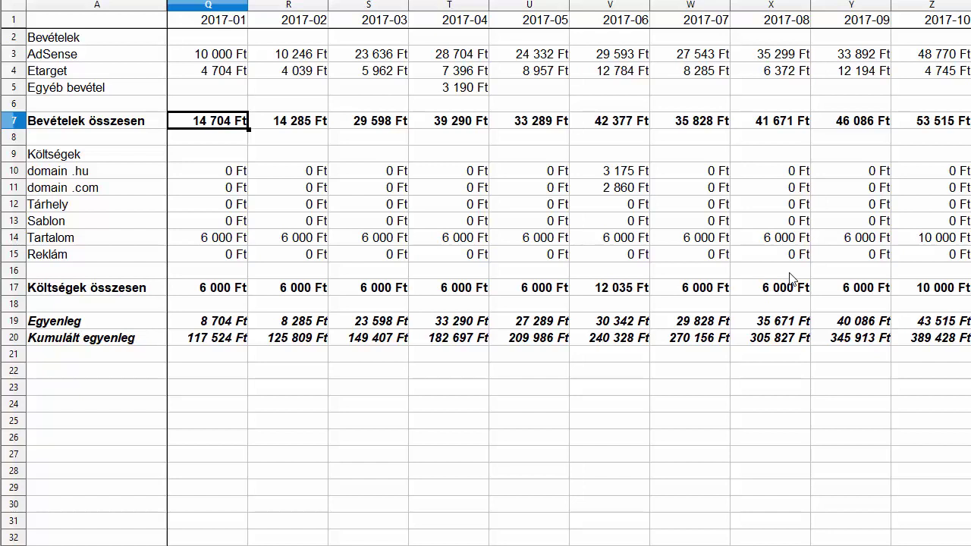
{"action": "key", "text": "Right"}
{"action": "key", "text": "Left"}
{"action": "key", "text": "Left"}
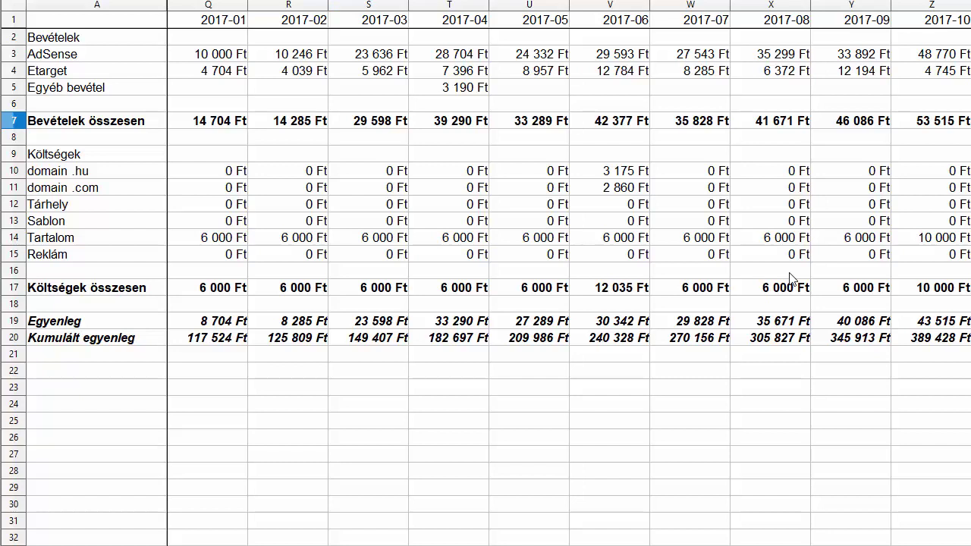
{"action": "scroll", "coordinate": [788, 278], "scroll_direction": "right", "scroll_amount": 3}
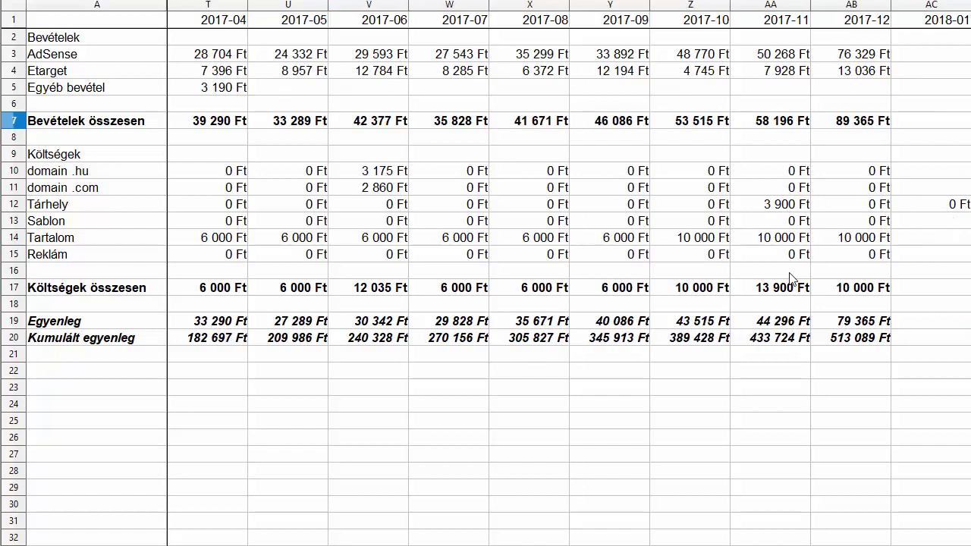
Enter 36511 as the AdSense income for 2018-01
{"action": "key", "text": "Right"}
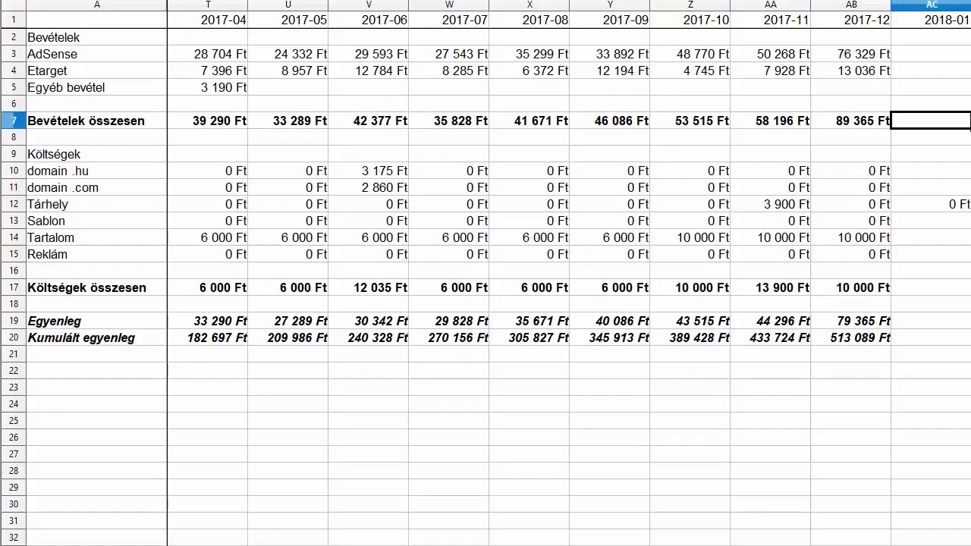
{"action": "key", "text": "Up"}
{"action": "key", "text": "Up"}
{"action": "key", "text": "Up"}
{"action": "key", "text": "Up"}
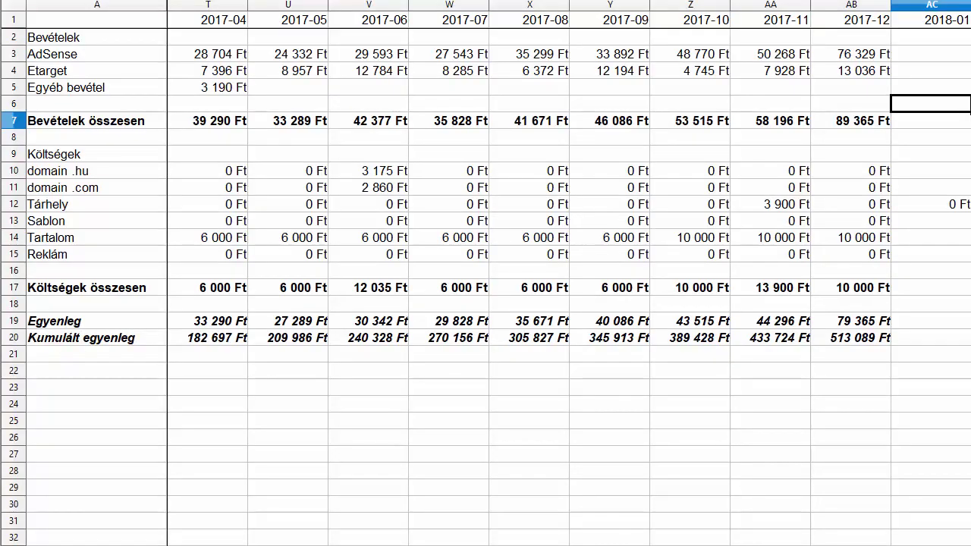
{"action": "type", "text": "36511"}
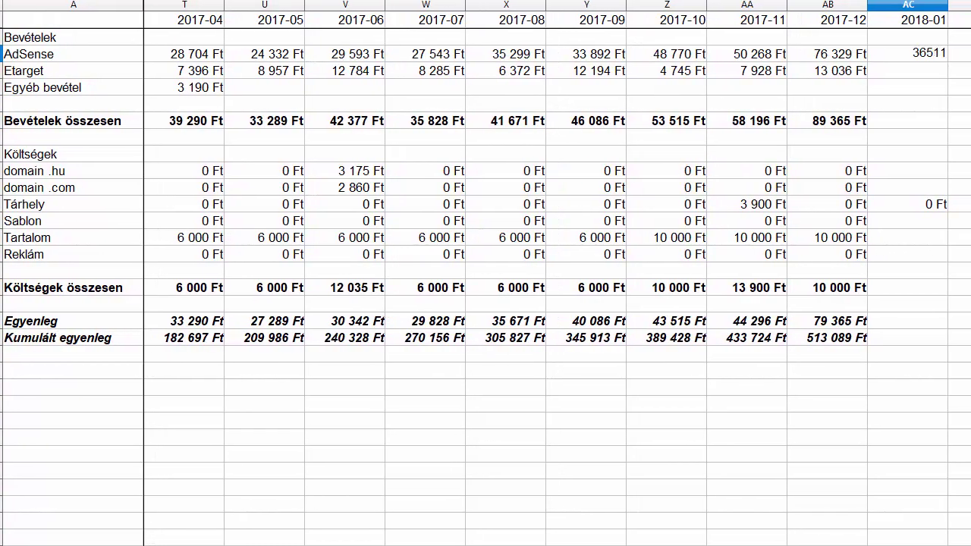
{"action": "key", "text": "Return"}
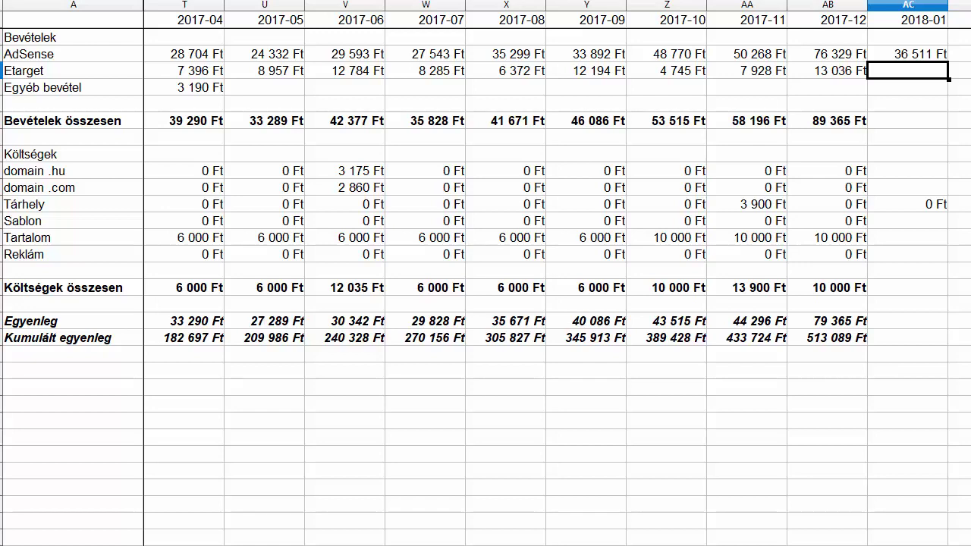
Fill in the 2018-01 total income by copying the Bevételek összesen formula from 2017-12
{"action": "left_click", "coordinate": [908, 54]}
{"action": "left_click", "coordinate": [826, 54]}
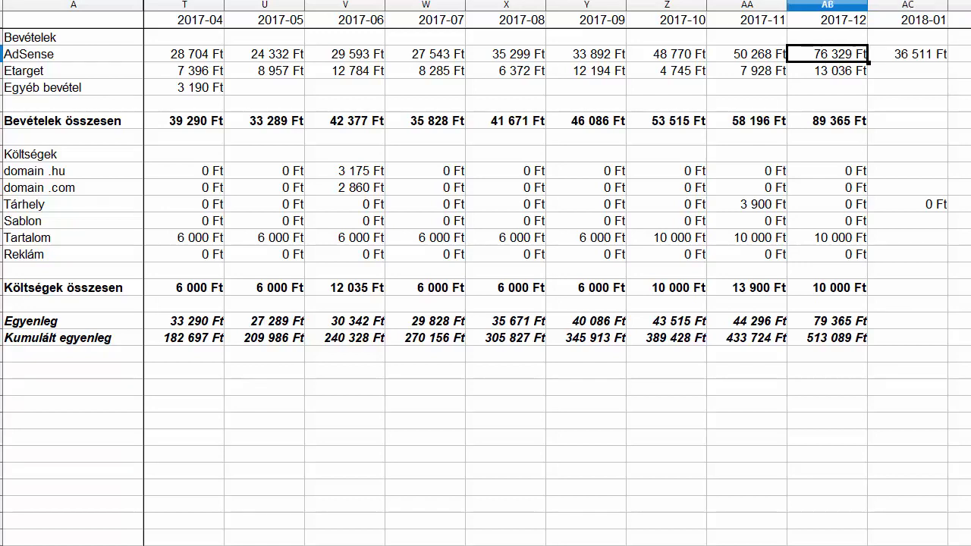
{"action": "left_click", "coordinate": [907, 54]}
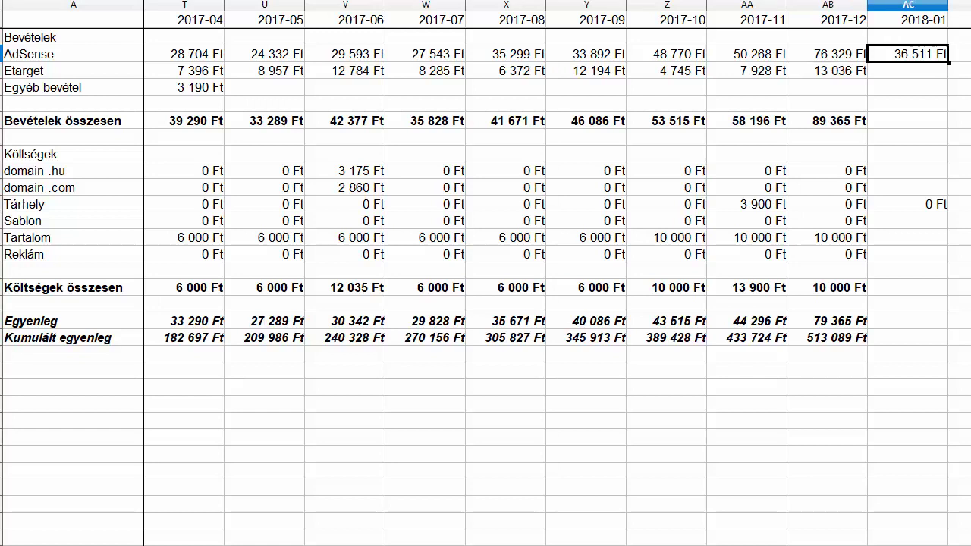
{"action": "key", "text": "Down"}
{"action": "key", "text": "Down"}
{"action": "key", "text": "Down"}
{"action": "key", "text": "Down"}
{"action": "key", "text": "Left"}
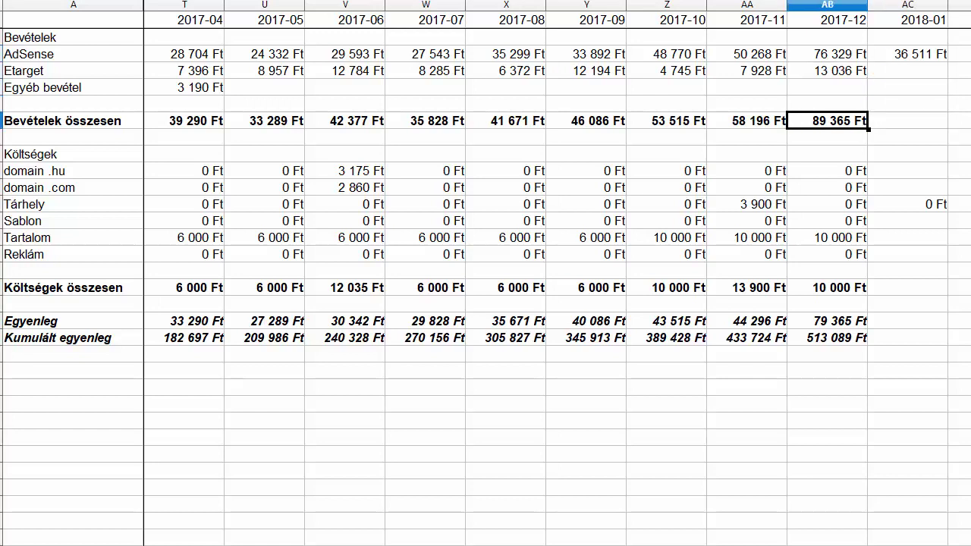
{"action": "key", "text": "Right"}
{"action": "type", "text": "36 511 Ft"}
Compare the January 2018 AdSense income with the AdSense figures of the last months of 2017
{"action": "key", "text": "Up"}
{"action": "key", "text": "Up"}
{"action": "key", "text": "Up"}
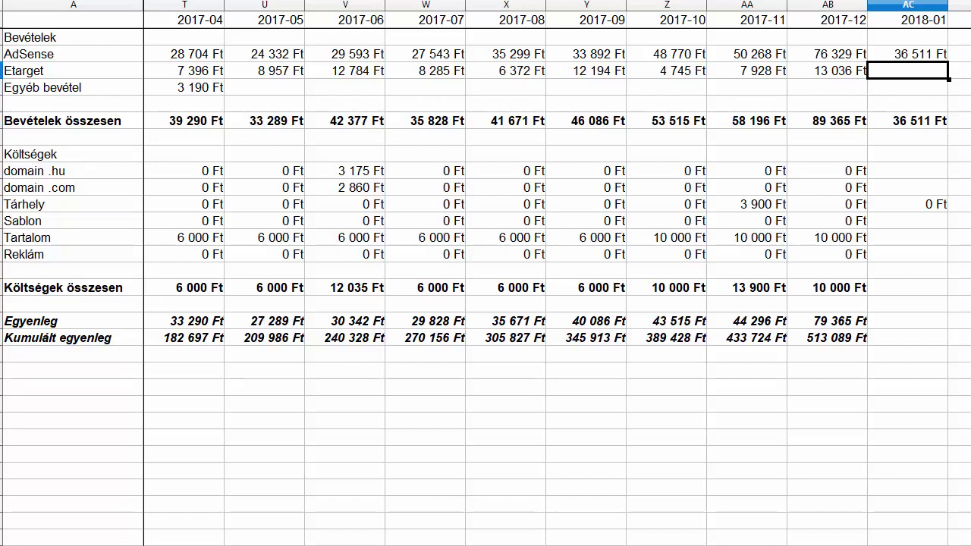
{"action": "key", "text": "Up"}
{"action": "key", "text": "Left"}
{"action": "key", "text": "Left"}
{"action": "key", "text": "Left"}
{"action": "key", "text": "Left"}
{"action": "key", "text": "Left"}
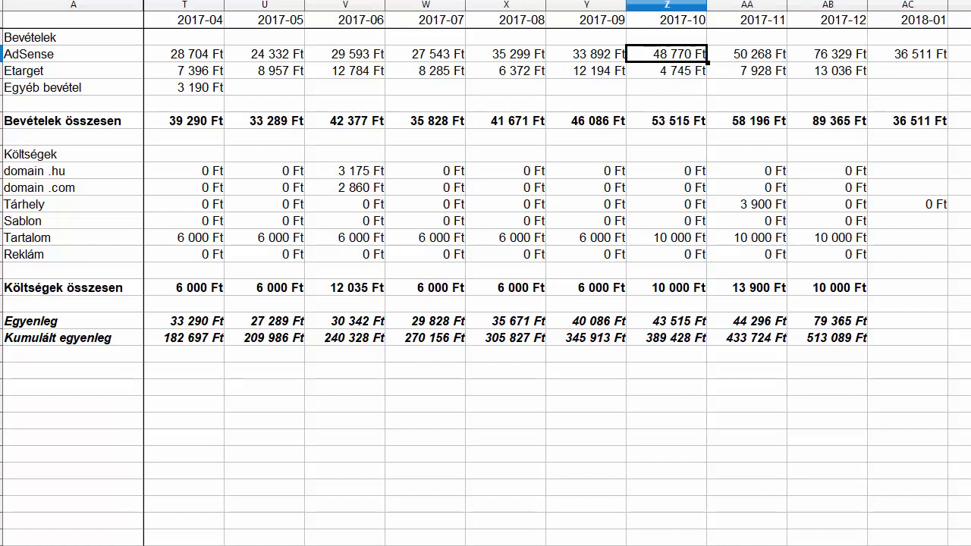
{"action": "key", "text": "Right"}
{"action": "key", "text": "Right"}
{"action": "key", "text": "Right"}
{"action": "key", "text": "Right"}
{"action": "key", "text": "Right"}
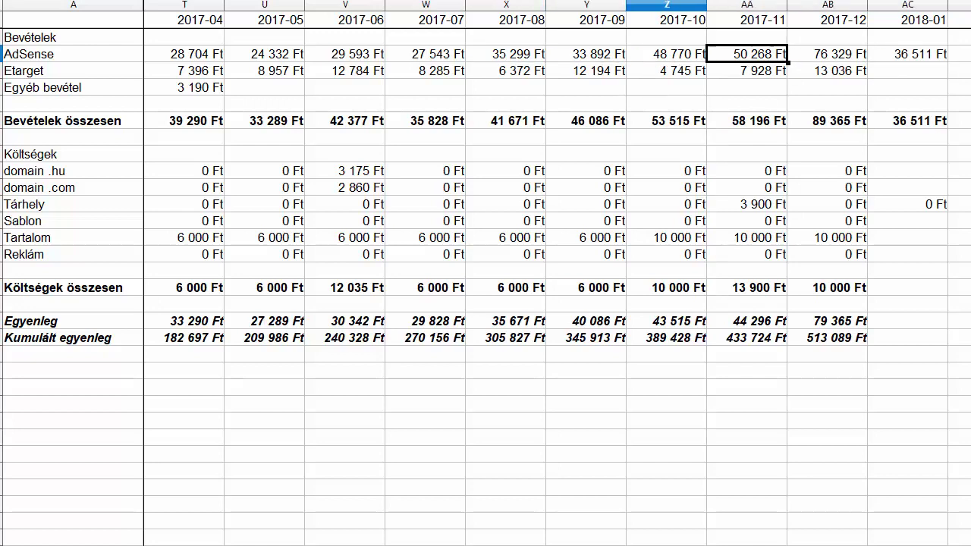
Enter 10146 as the Etarget income for 2018-01
{"action": "key", "text": "Down"}
{"action": "key", "text": "alt+Tab"}
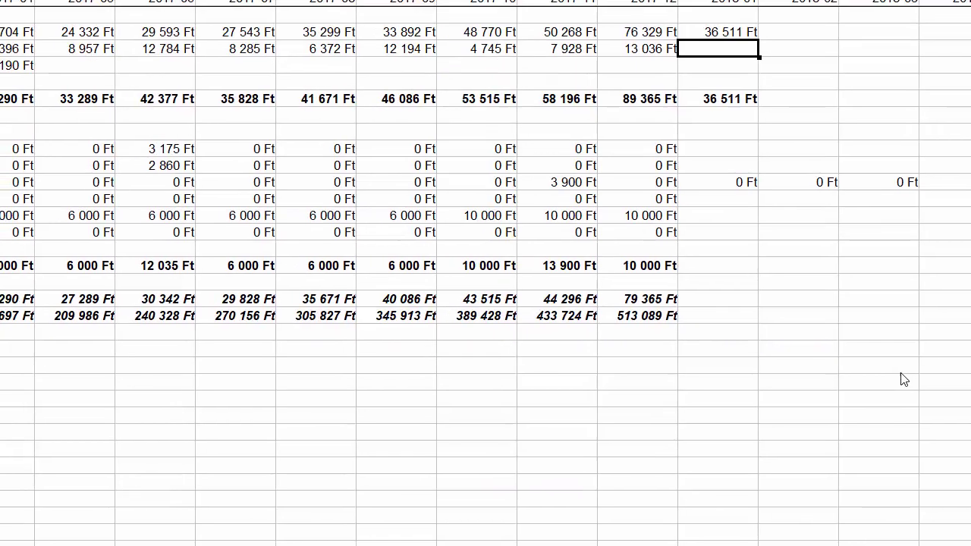
{"action": "type", "text": "10146"}
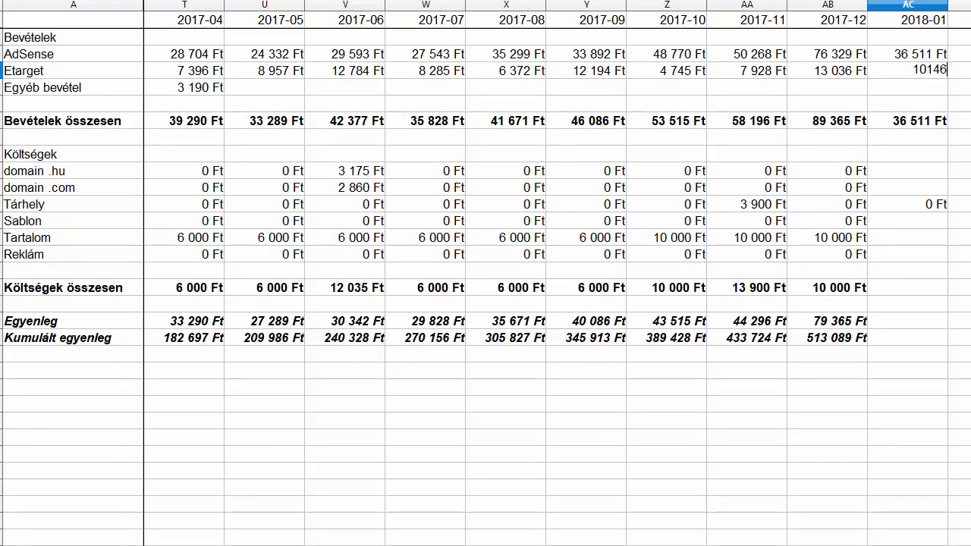
{"action": "key", "text": "Return"}
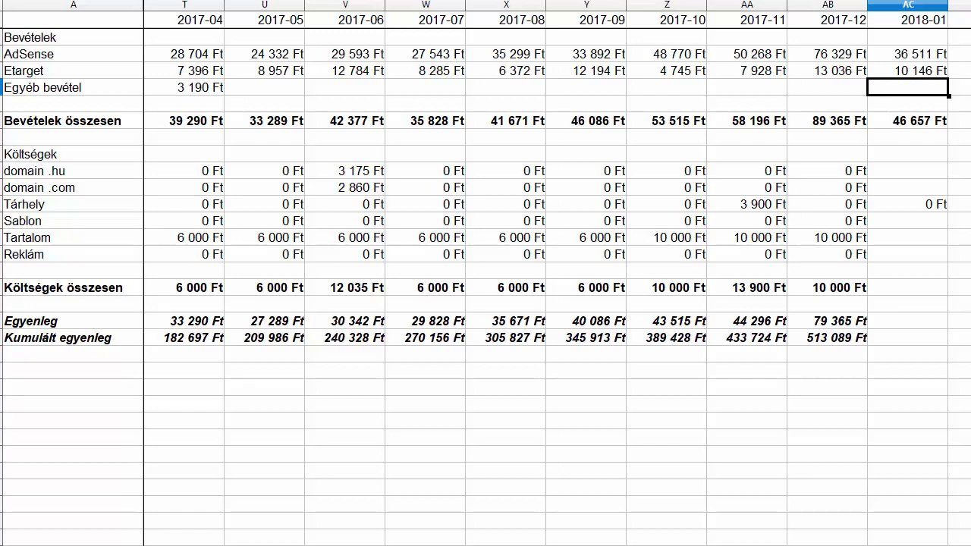
Compare the 2018-01 total income with the monthly totals from 2017-01 onward
{"action": "key", "text": "Down"}
{"action": "key", "text": "Down"}
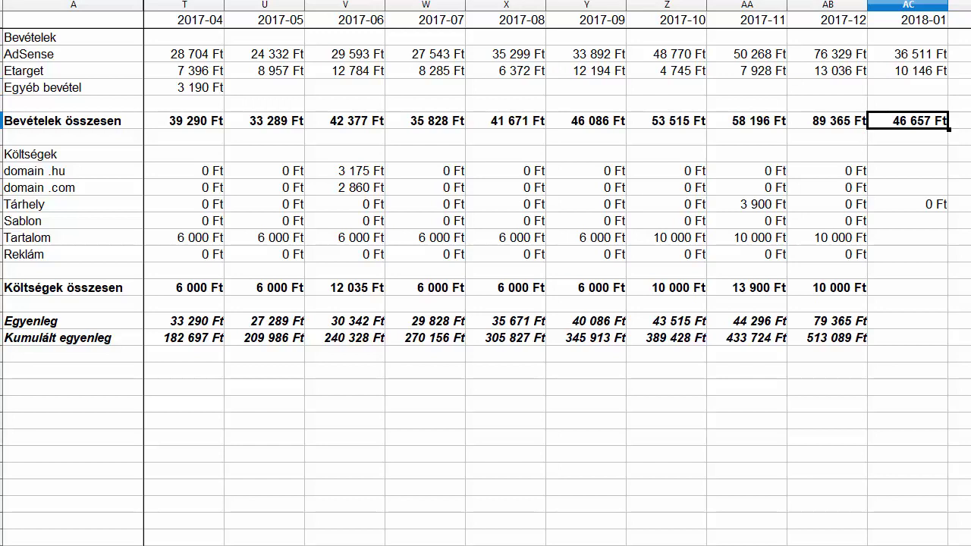
{"action": "scroll", "coordinate": [558, 228], "scroll_direction": "left", "scroll_amount": 1}
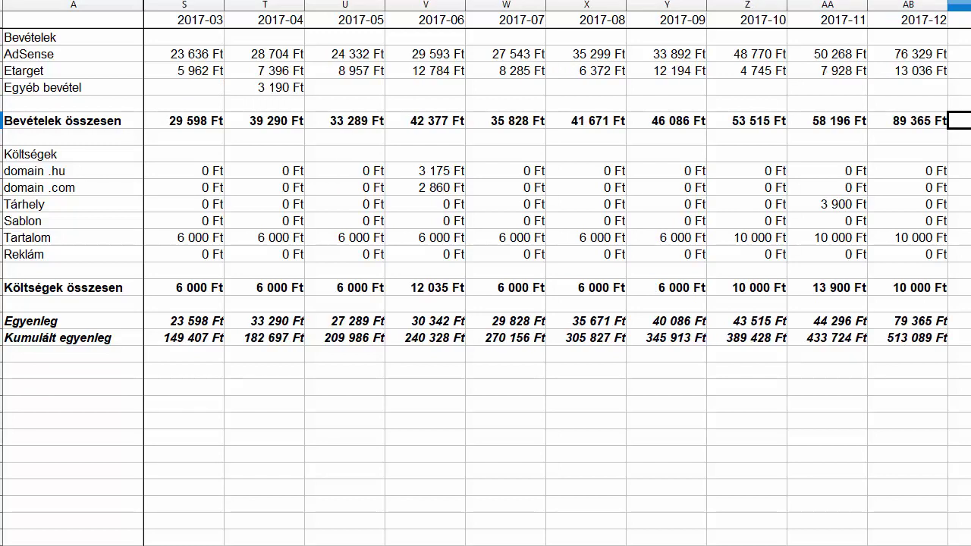
{"action": "scroll", "coordinate": [485, 273], "scroll_direction": "left", "scroll_amount": 1}
{"action": "scroll", "coordinate": [485, 273], "scroll_direction": "left", "scroll_amount": 1}
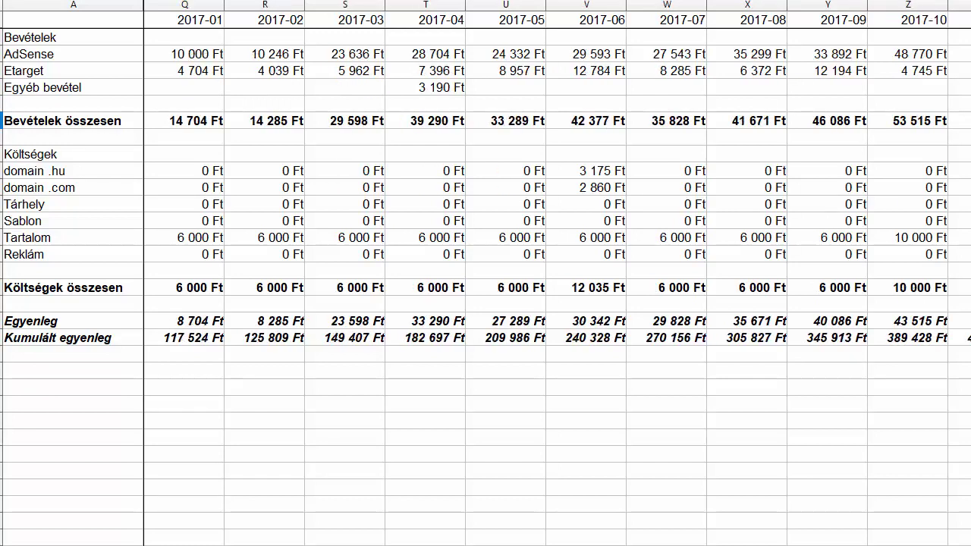
{"action": "left_click", "coordinate": [190, 119]}
{"action": "key", "text": "Right"}
{"action": "key", "text": "Right"}
{"action": "key", "text": "Right"}
{"action": "key", "text": "Right"}
{"action": "key", "text": "Right"}
{"action": "key", "text": "Right"}
{"action": "key", "text": "Right"}
{"action": "key", "text": "Right"}
{"action": "key", "text": "Right"}
{"action": "key", "text": "Right"}
{"action": "key", "text": "Right"}
{"action": "key", "text": "Right"}
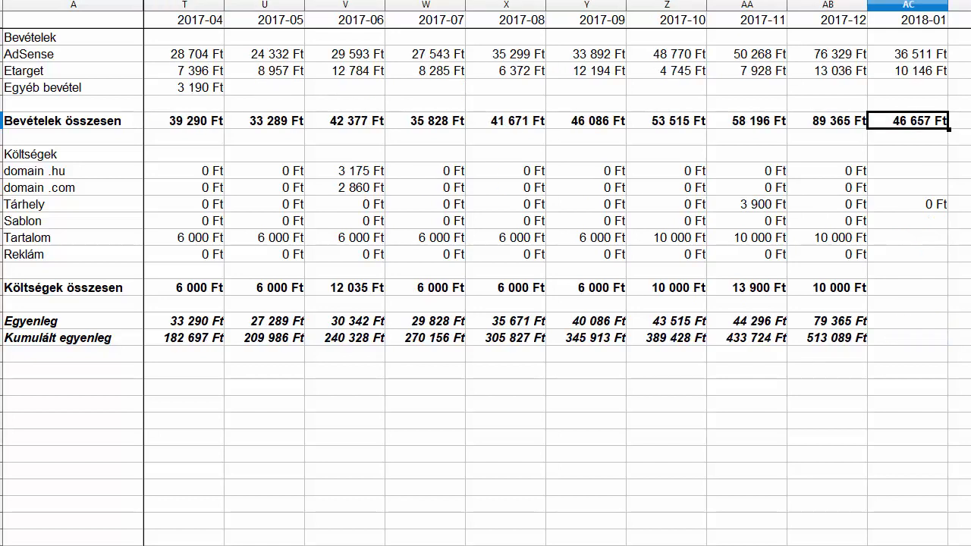
{"action": "scroll", "coordinate": [485, 273], "scroll_direction": "right", "scroll_amount": 1}
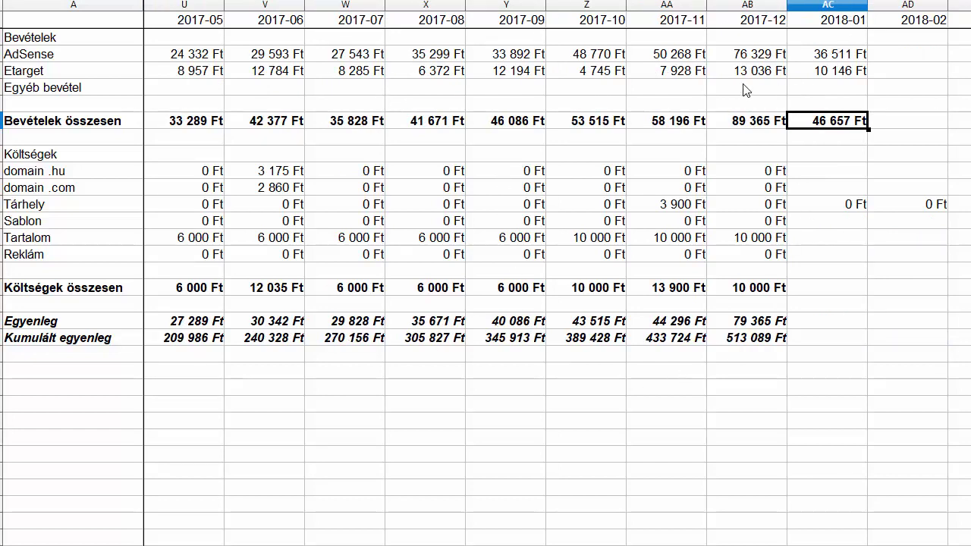
Examine the AdSense income of 2017-10 and the total income from 2017-09 through 2018-01
{"action": "left_click", "coordinate": [607, 61]}
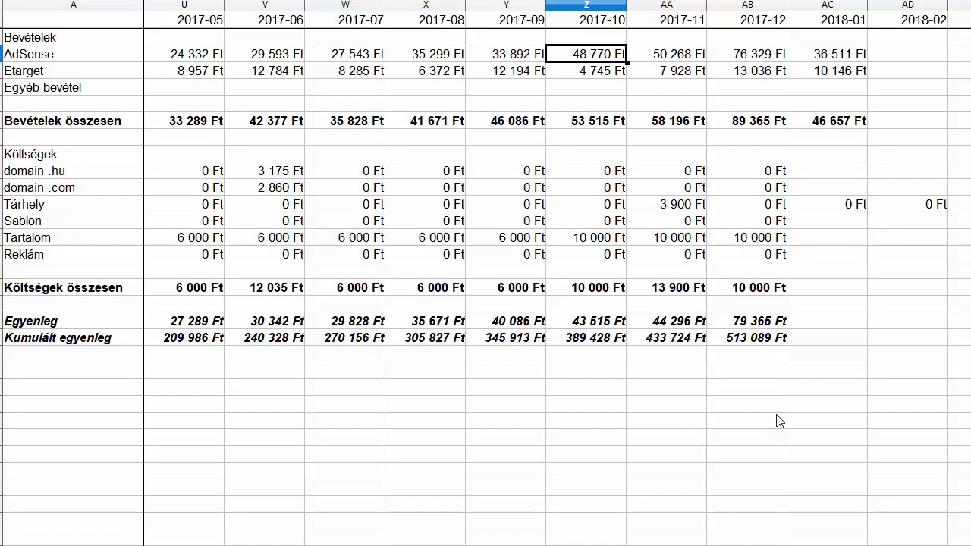
{"action": "key", "text": "Down"}
{"action": "key", "text": "Down"}
{"action": "key", "text": "Down"}
{"action": "key", "text": "Down"}
{"action": "key", "text": "Right"}
{"action": "key", "text": "Right"}
{"action": "key", "text": "Right"}
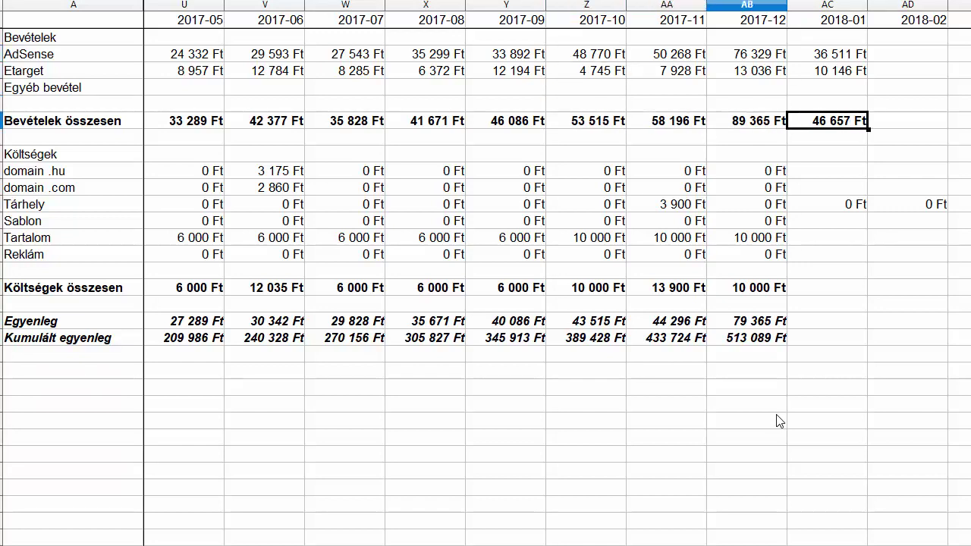
{"action": "key", "text": "Left"}
{"action": "key", "text": "Left"}
{"action": "key", "text": "Left"}
{"action": "key", "text": "Left"}
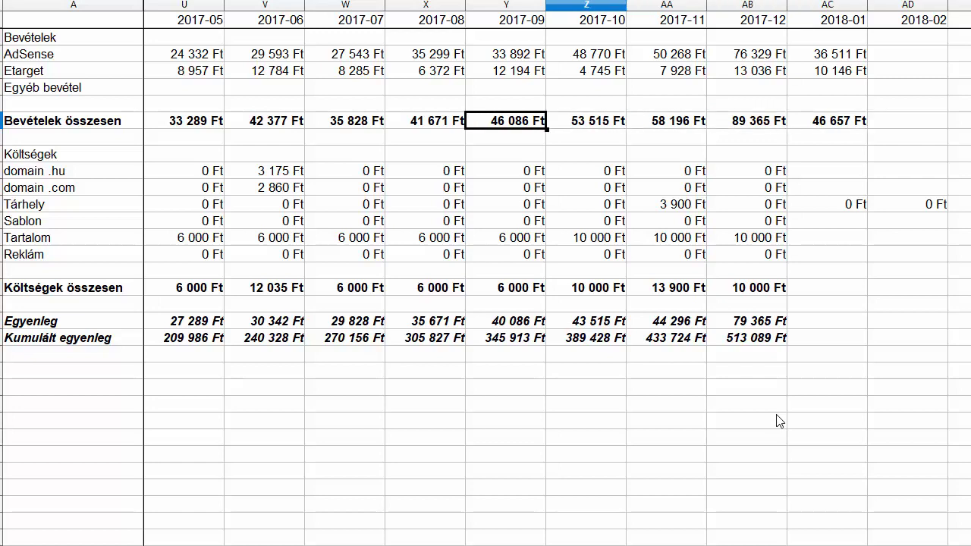
{"action": "key", "text": "Right"}
{"action": "key", "text": "Right"}
{"action": "key", "text": "Right"}
{"action": "key", "text": "Right"}
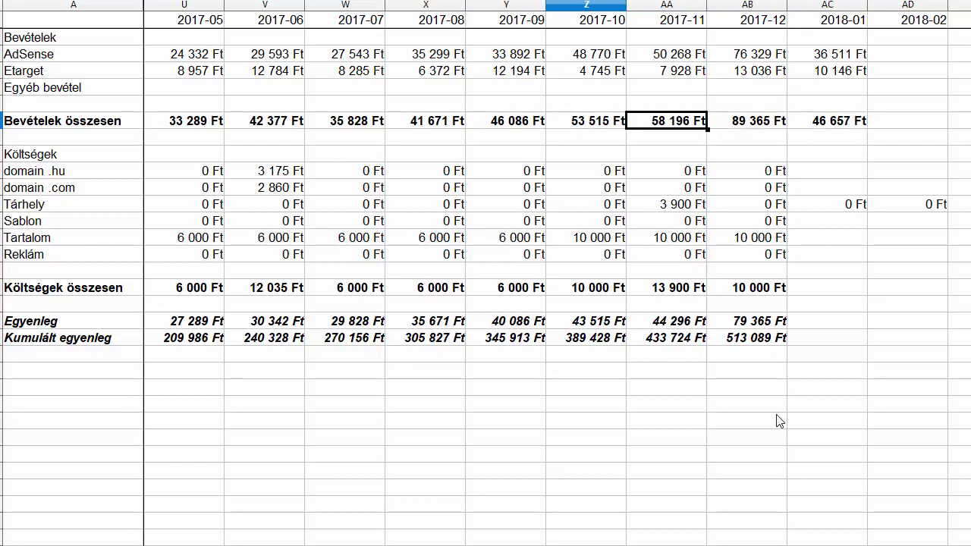
Enter 0 for the domain .hu, domain .com and Sablon costs of 2018-01
{"action": "key", "text": "Down"}
{"action": "key", "text": "Down"}
{"action": "key", "text": "Down"}
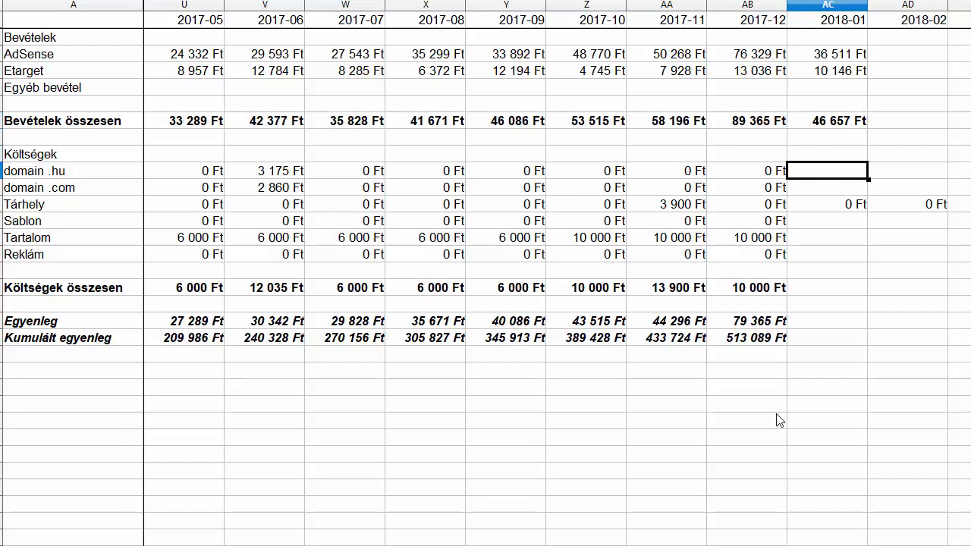
{"action": "type", "text": "0"}
{"action": "key", "text": "Return"}
{"action": "type", "text": "0"}
{"action": "key", "text": "Return"}
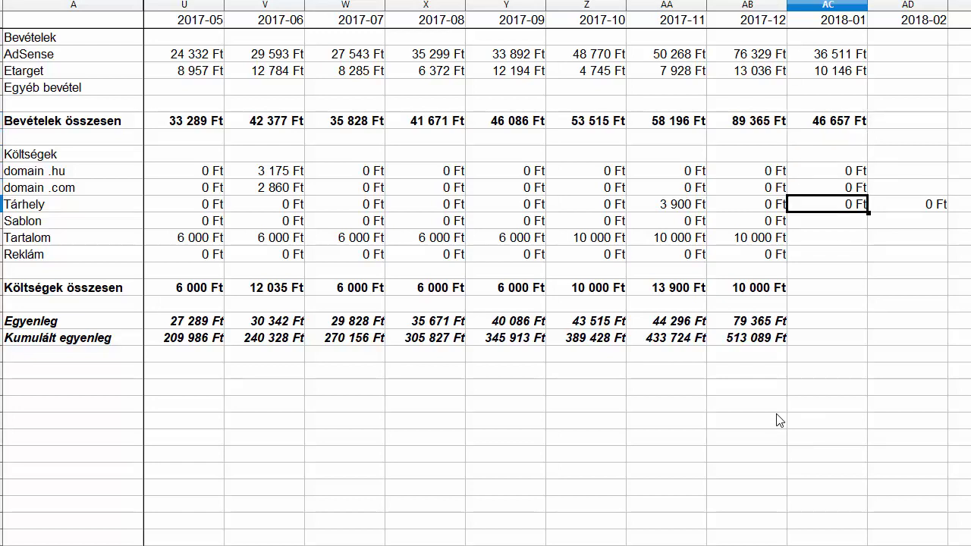
{"action": "key", "text": "Return"}
{"action": "type", "text": "0"}
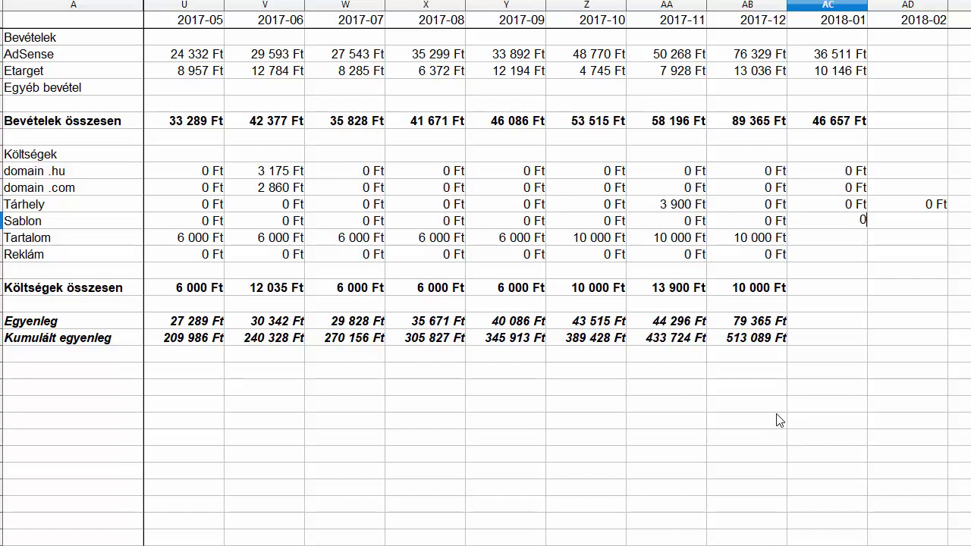
{"action": "key", "text": "Return"}
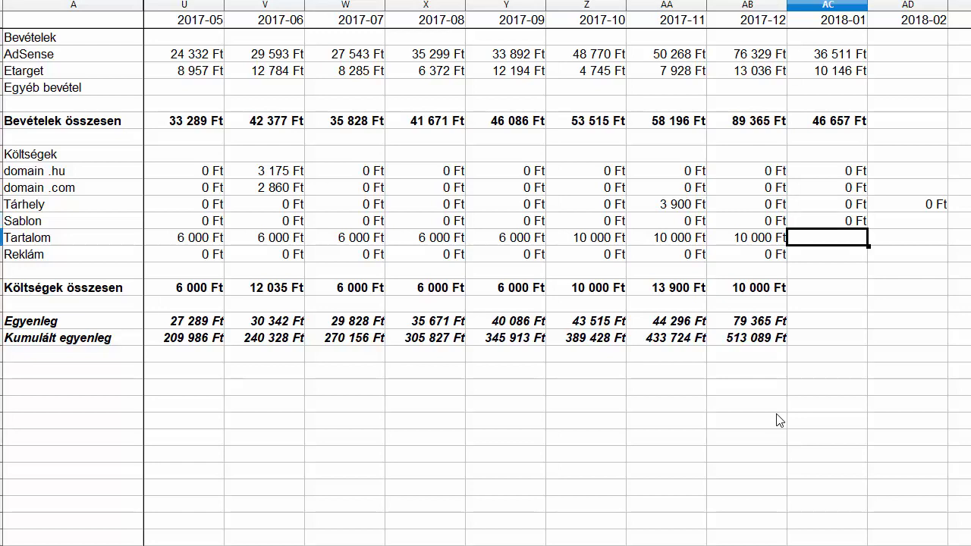
Copy the 10 000 Ft Tartalom cost from 2017-12 into 2018-01 and enter 0 for that month's Reklám cost
{"action": "key", "text": "Left"}
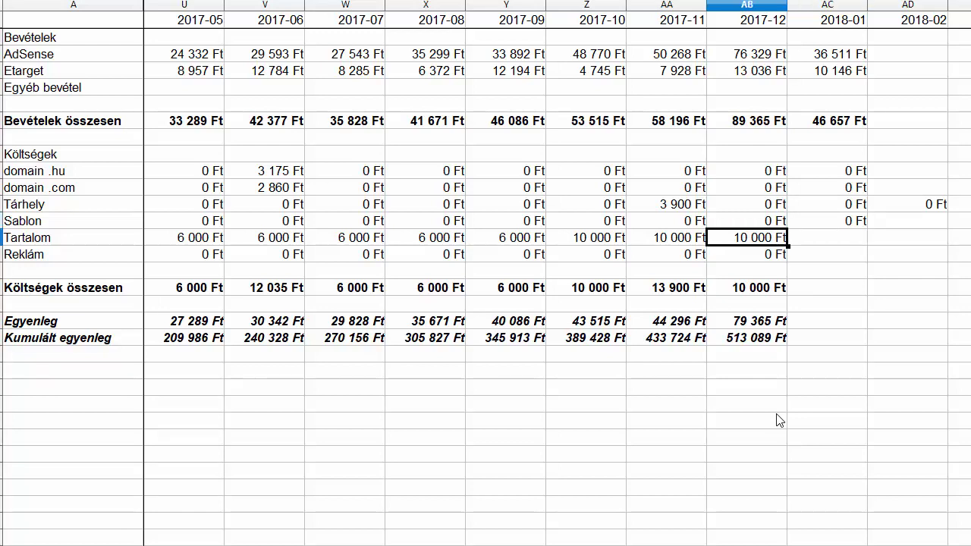
{"action": "key", "text": "ctrl+c"}
{"action": "key", "text": "Right"}
{"action": "key", "text": "ctrl+v"}
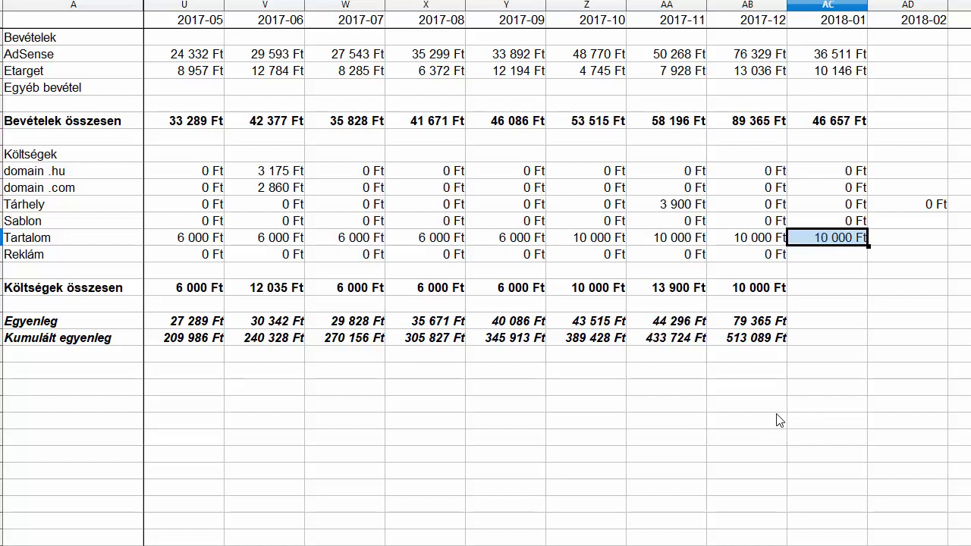
{"action": "key", "text": "Down"}
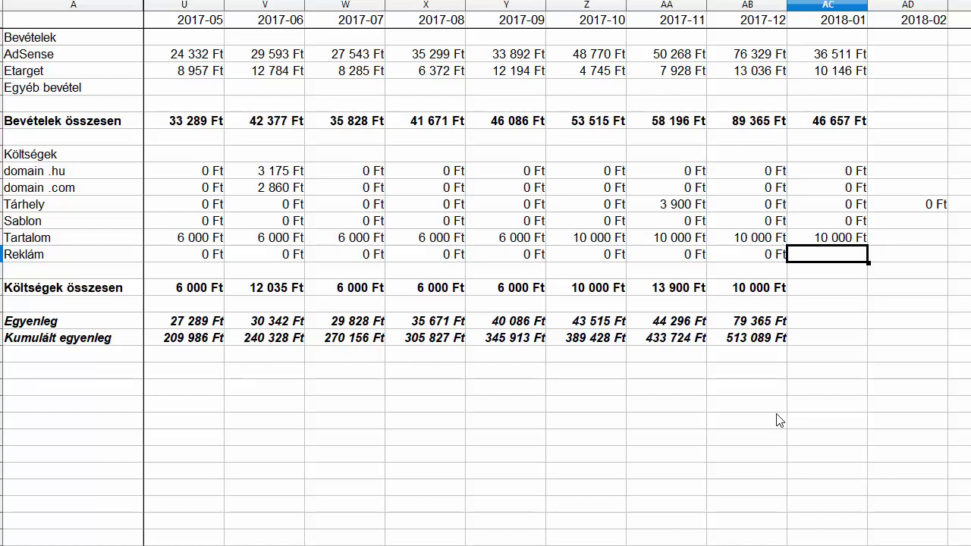
{"action": "key", "text": "Left"}
{"action": "key", "text": "Right"}
{"action": "type", "text": "0"}
{"action": "key", "text": "Return"}
Fill in the 2018-01 total costs by copying the Költségek összesen cell from 2017-12
{"action": "key", "text": "Down"}
{"action": "key", "text": "Left"}
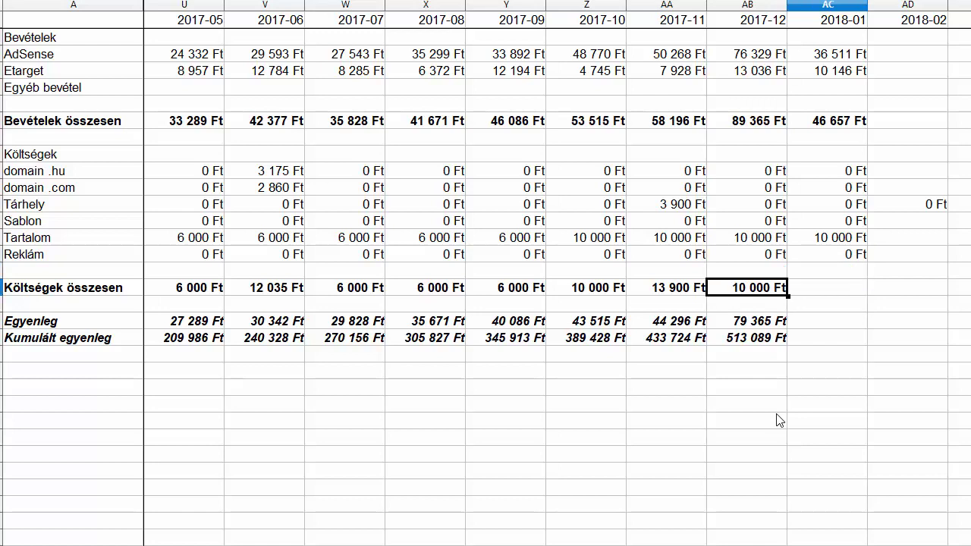
{"action": "key", "text": "ctrl+c"}
{"action": "key", "text": "Right"}
{"action": "key", "text": "ctrl+v"}
Copy the Egyenleg and Kumulált egyenleg cells from 2017-12 into 2018-01 and select the new cumulative balance
{"action": "key", "text": "Down"}
{"action": "key", "text": "Down"}
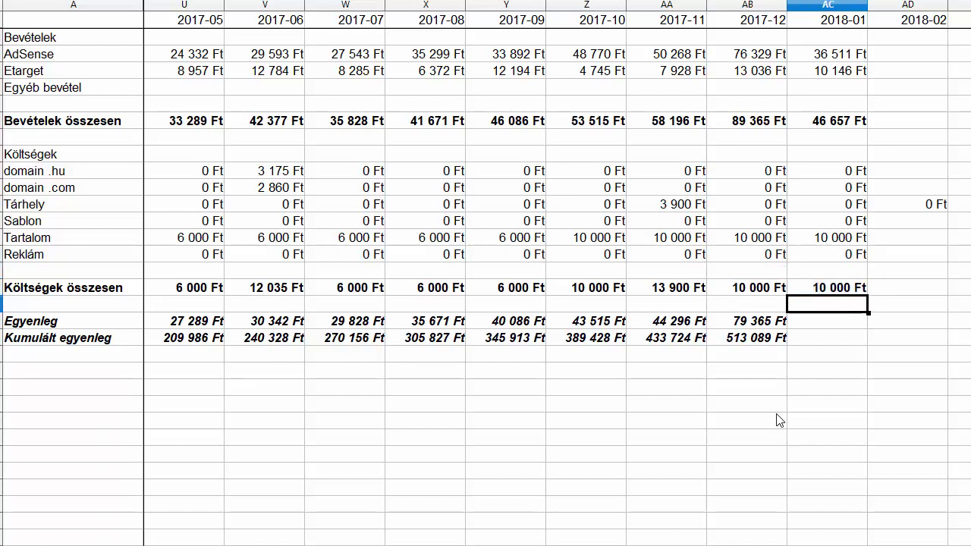
{"action": "key", "text": "Left"}
{"action": "key", "text": "shift+Down"}
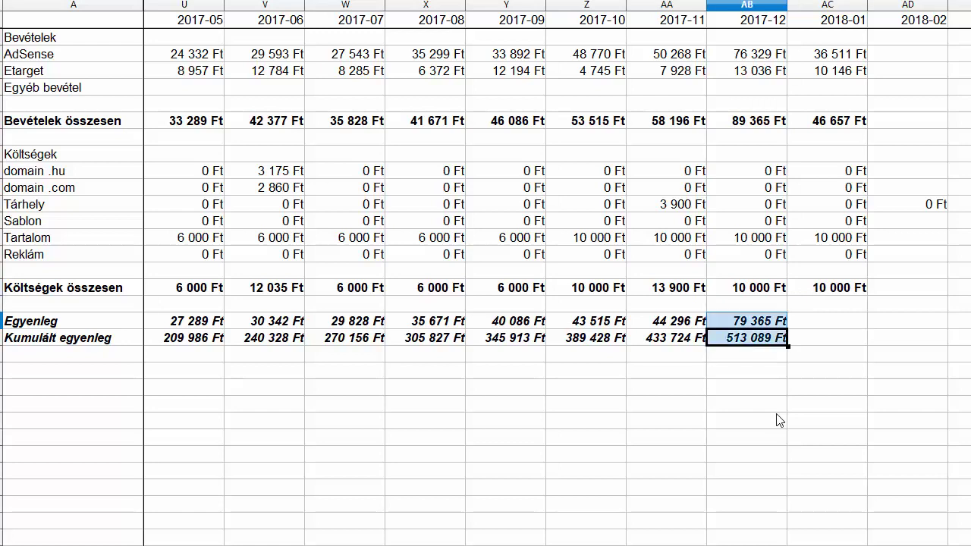
{"action": "key", "text": "shift+Right"}
{"action": "key", "text": "shift+Left"}
{"action": "key", "text": "ctrl+c"}
{"action": "key", "text": "Right"}
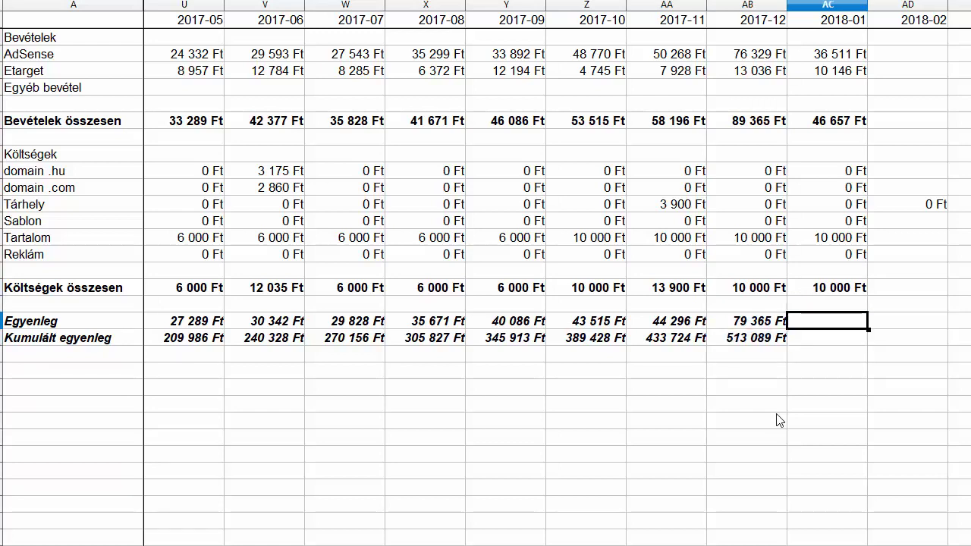
{"action": "key", "text": "ctrl+v"}
{"action": "key", "text": "Right"}
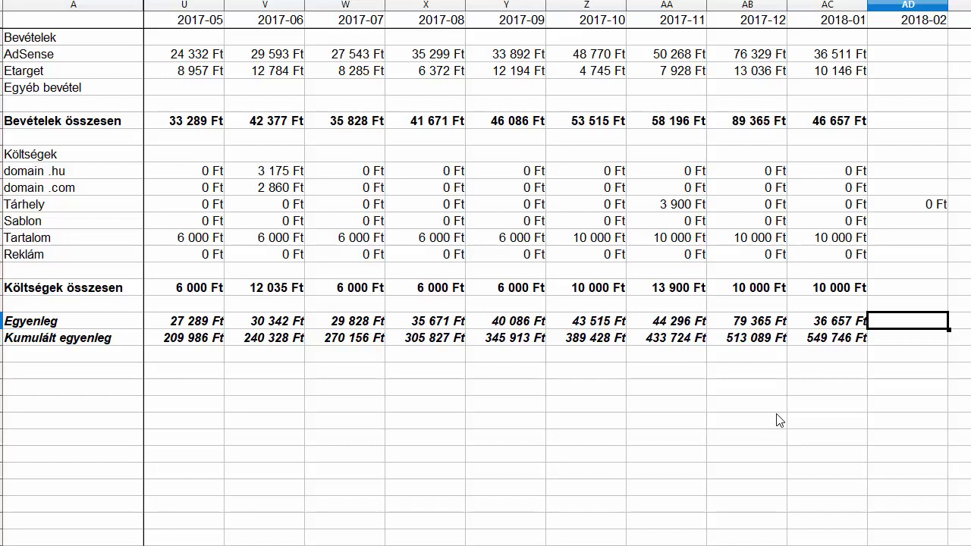
{"action": "left_click", "coordinate": [845, 339]}
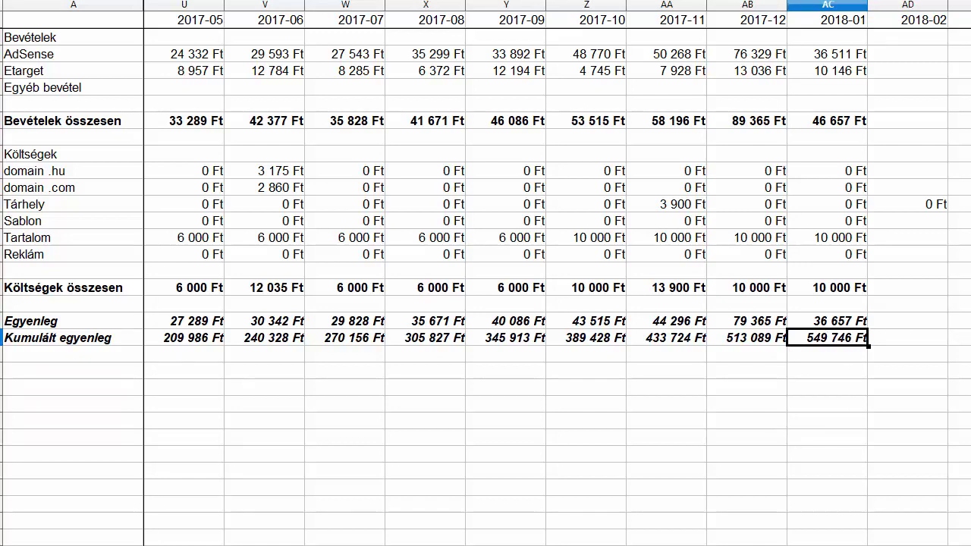